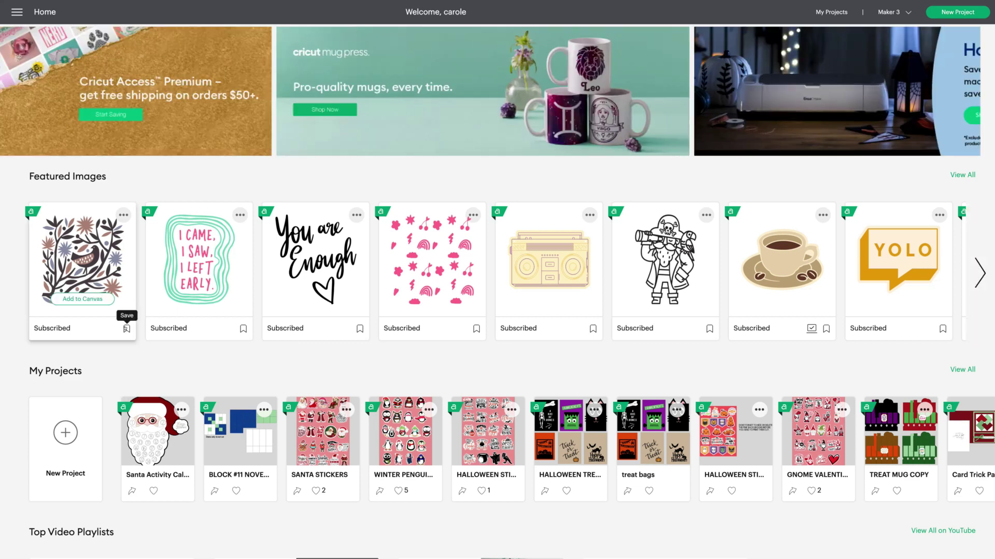
# Bookmark the patterned bird, You are Enough, floral ostrich and bats Featured Images
pyautogui.click(127, 329)
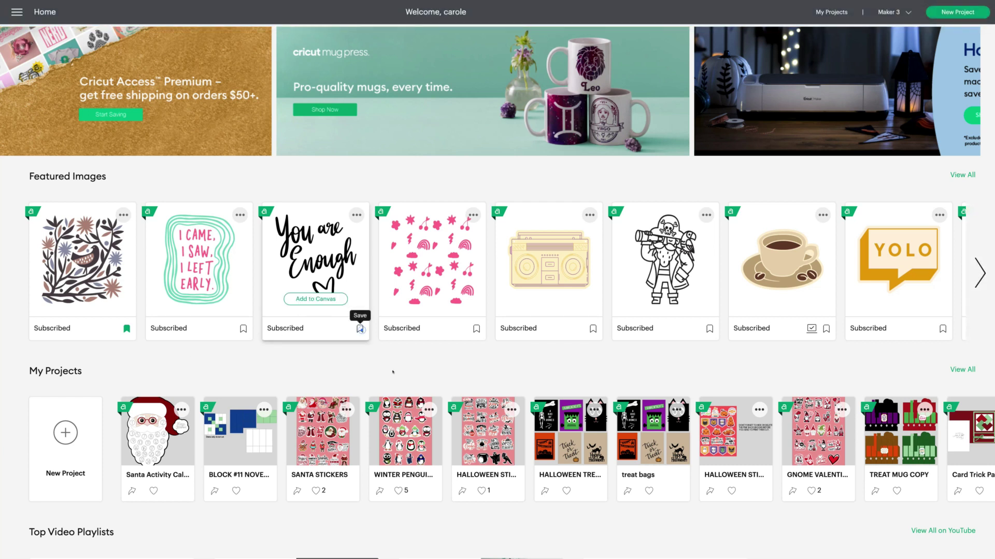
pyautogui.click(360, 329)
pyautogui.moveTo(964, 250)
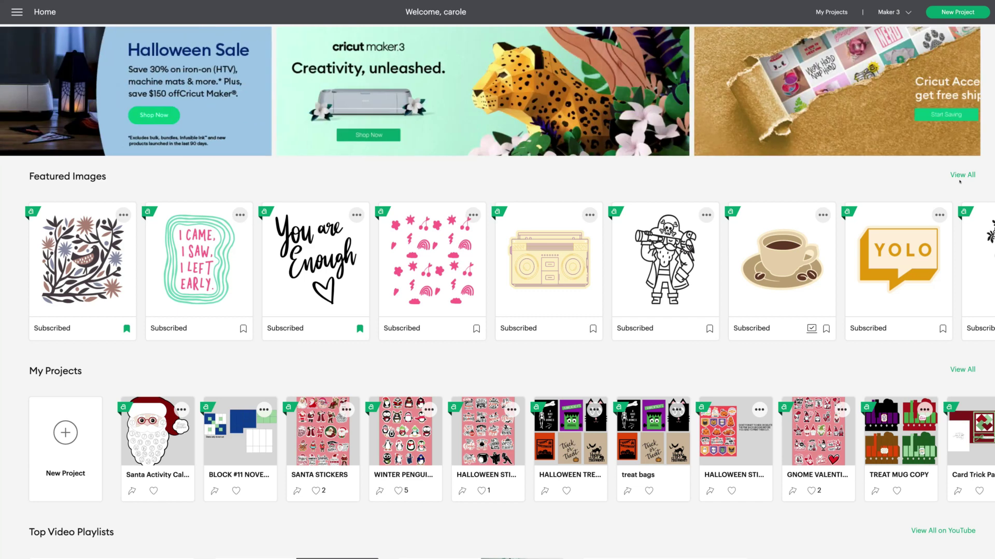
pyautogui.click(977, 275)
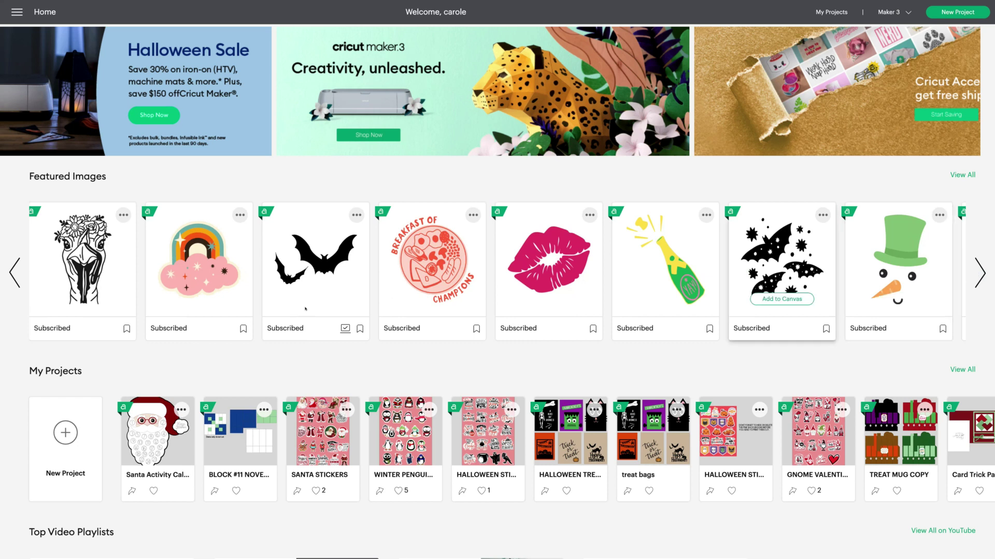
pyautogui.click(126, 329)
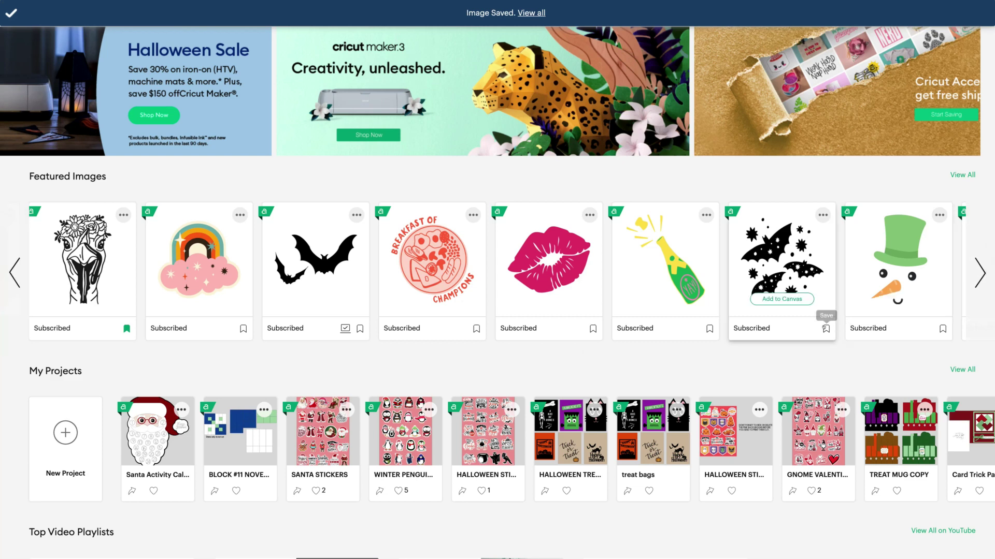
pyautogui.click(826, 328)
# On the next carousel page, bookmark the lollipop and colourful peacock images
pyautogui.click(983, 270)
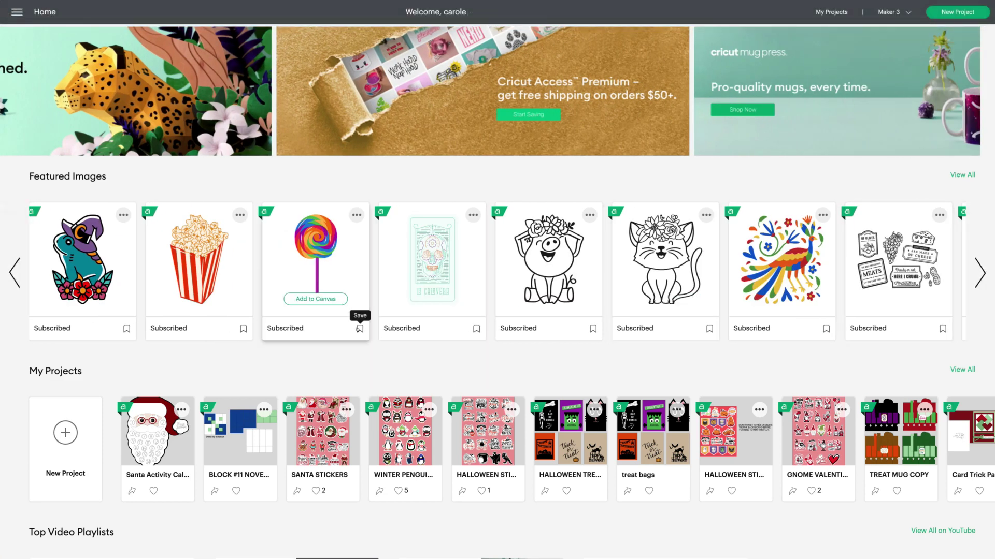
pyautogui.click(360, 329)
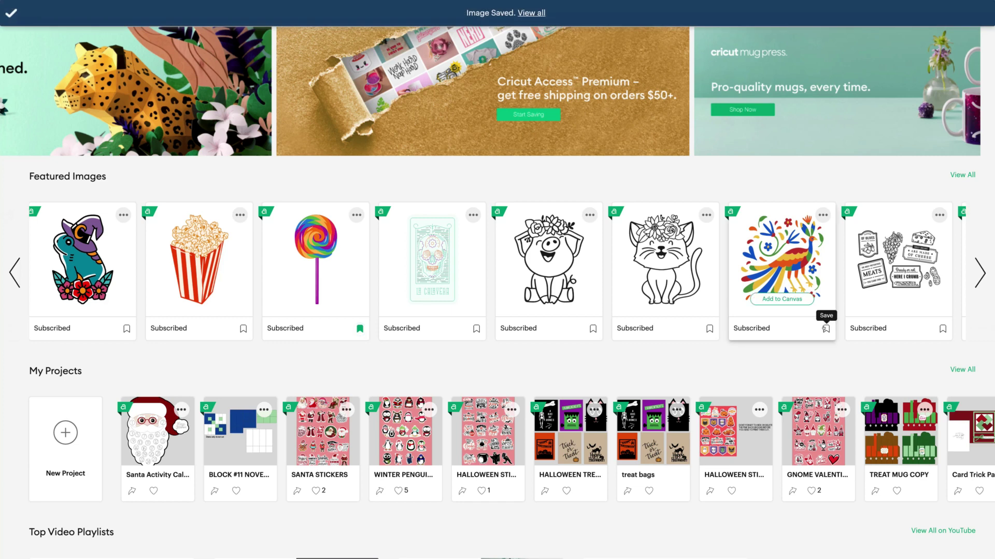
pyautogui.click(826, 329)
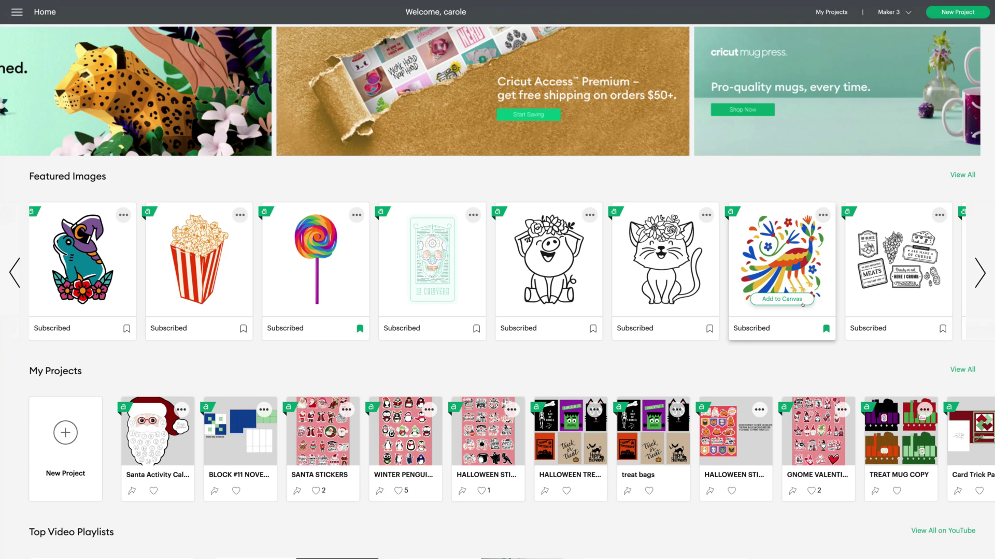
pyautogui.moveTo(786, 299)
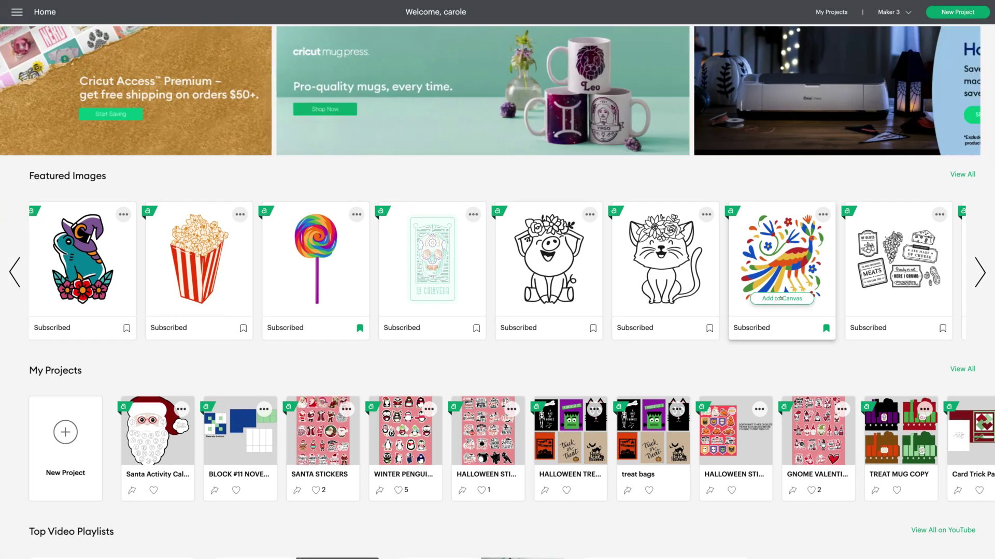
# Add the Alebrije Peacock image to the canvas, then delete it
pyautogui.click(781, 299)
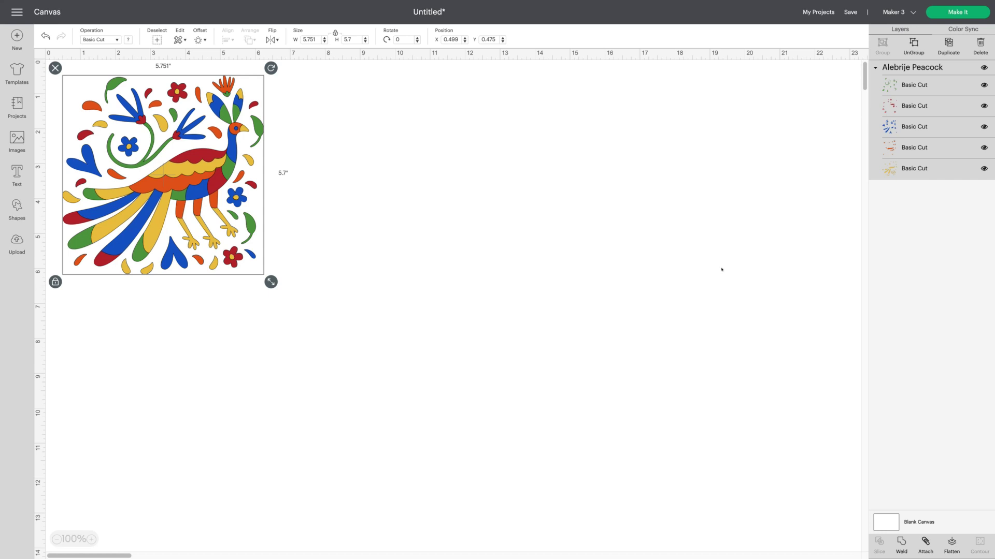
pyautogui.click(55, 68)
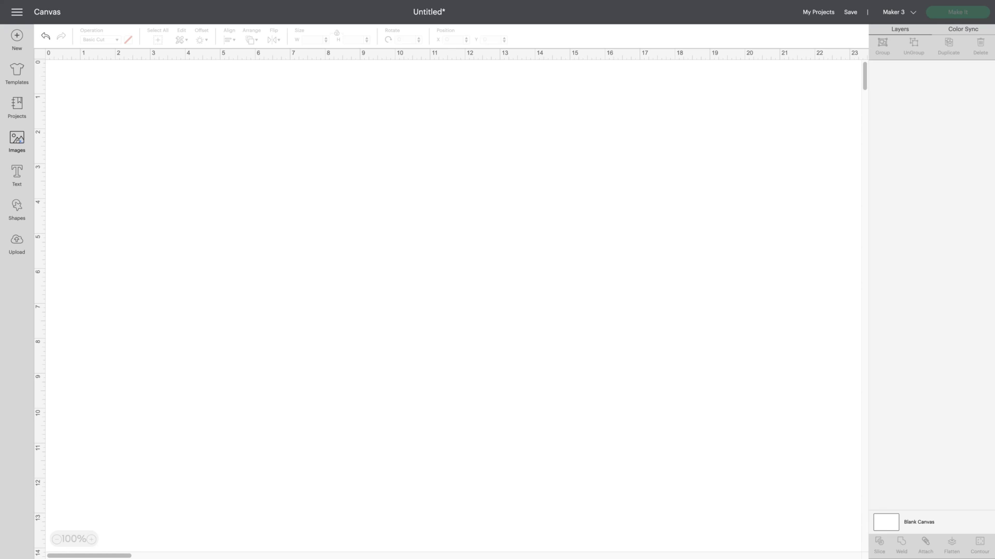
# Reopen the Featured image library and bookmark the pink butterfly image
pyautogui.click(17, 140)
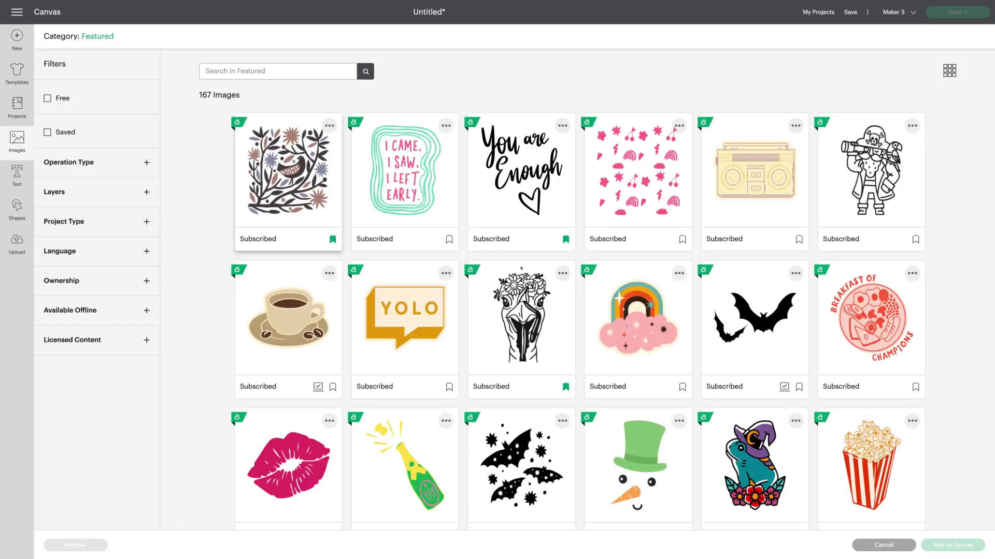
pyautogui.scroll(-7, 521, 331)
pyautogui.scroll(-15, 520, 186)
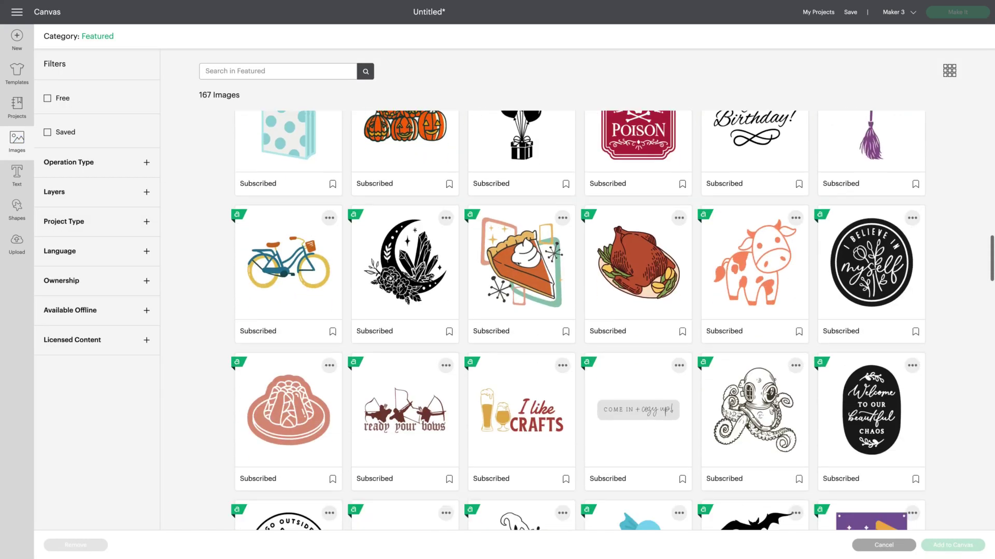
pyautogui.scroll(-6, 542, 229)
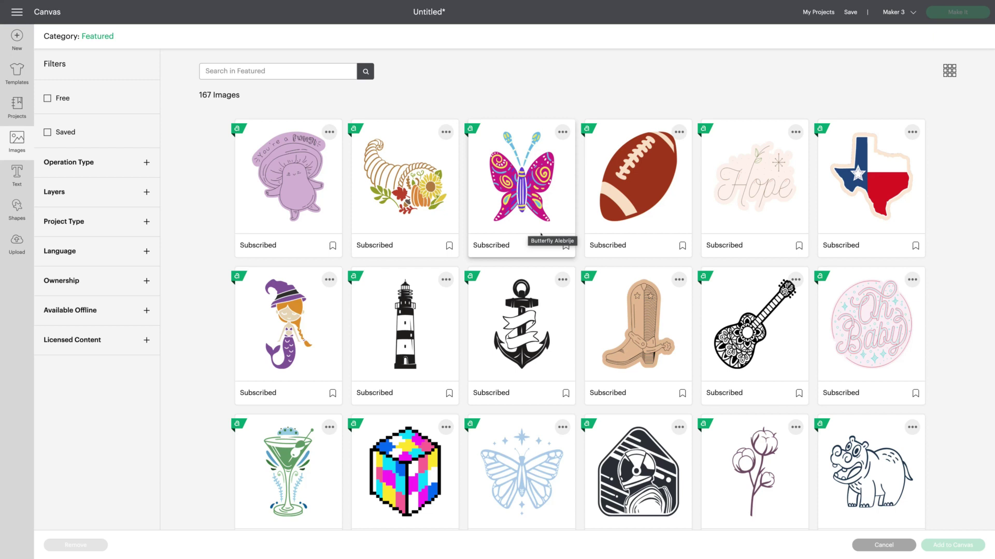
pyautogui.click(566, 246)
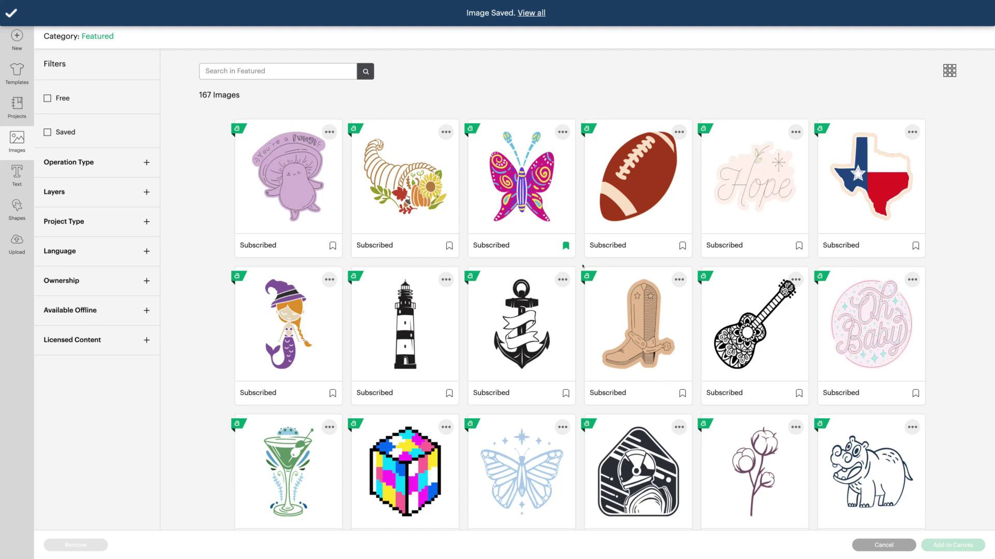
# Scroll further down the Featured grid and bookmark the cornucopia image
pyautogui.scroll(-15, 583, 267)
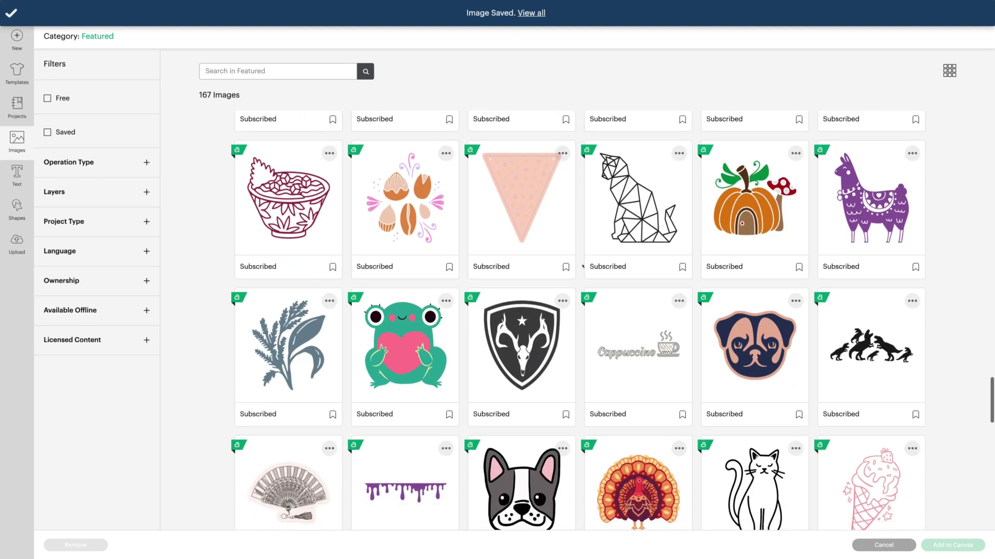
pyautogui.scroll(-5, 582, 266)
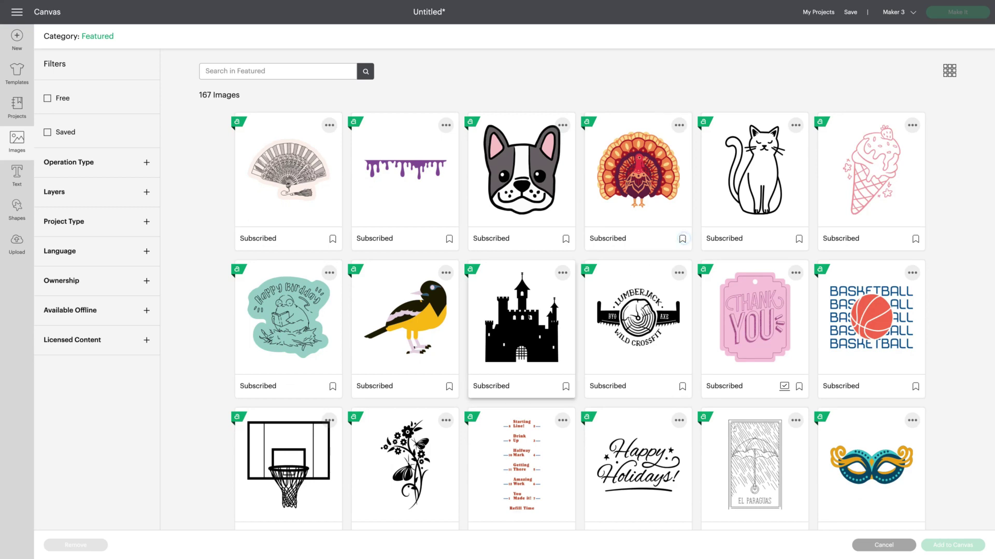
pyautogui.scroll(-5, 507, 315)
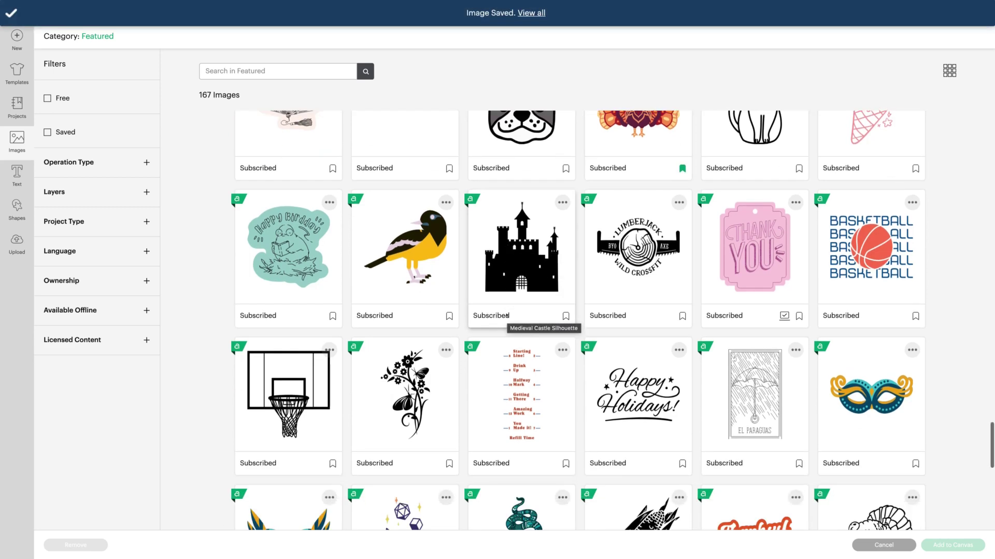
pyautogui.scroll(-7, 506, 315)
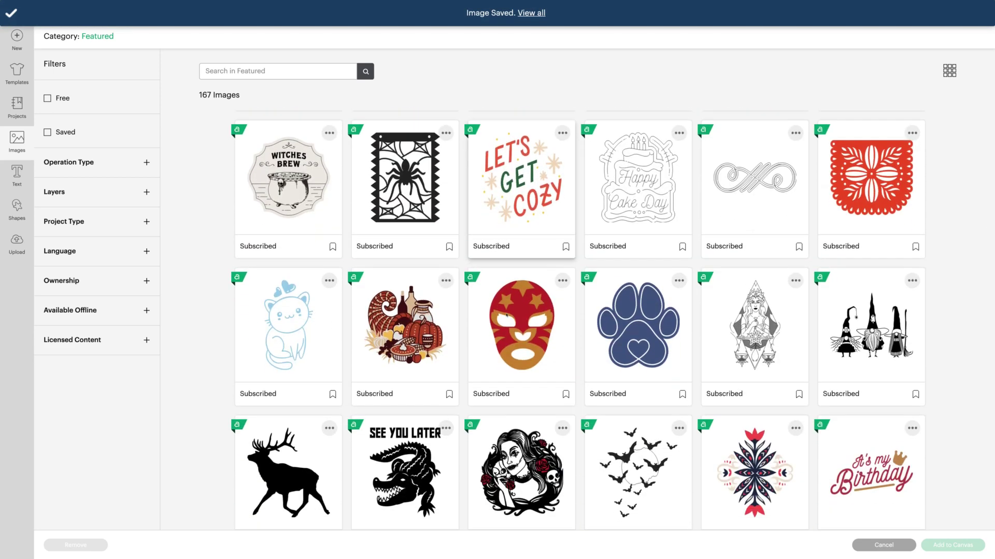
pyautogui.click(449, 353)
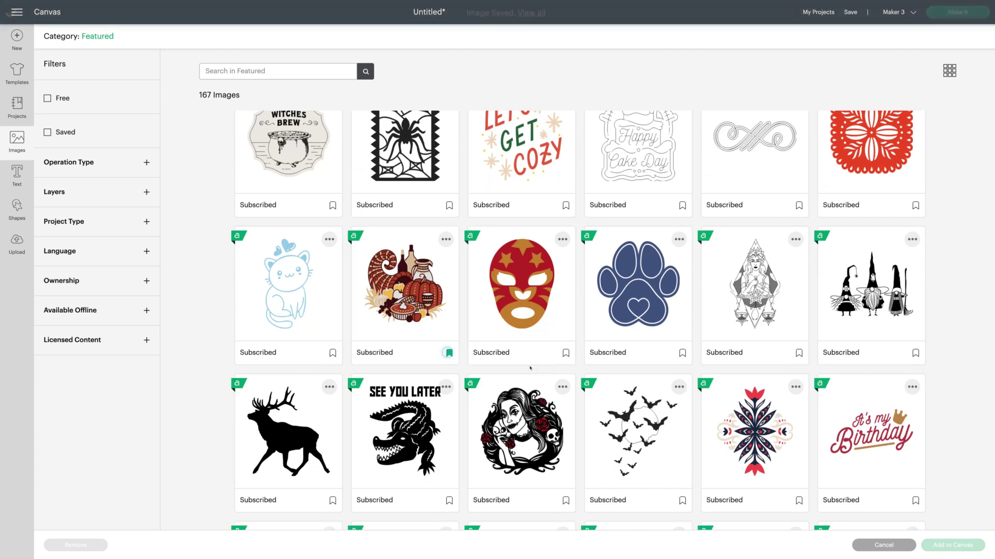
pyautogui.scroll(-3, 530, 369)
pyautogui.scroll(-1, 530, 368)
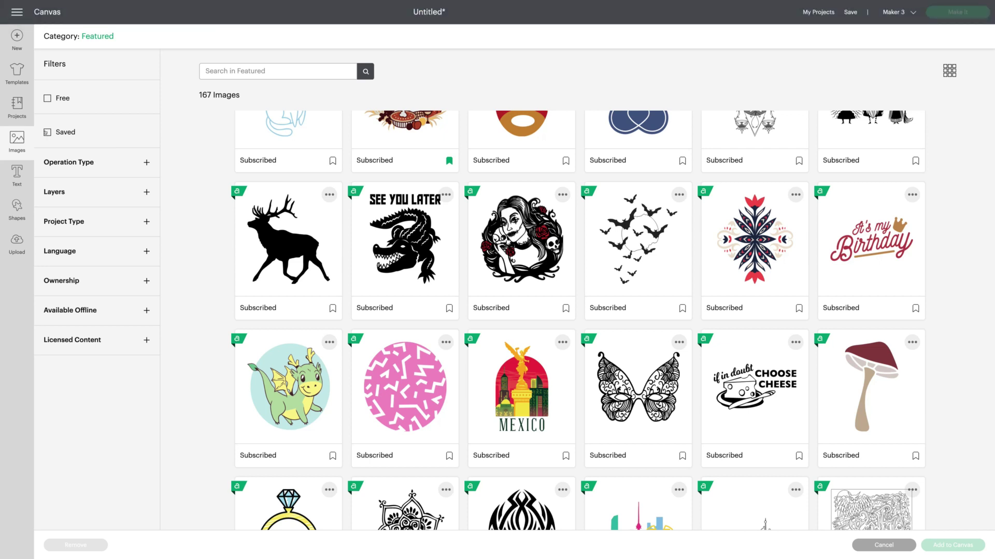
# Filter Featured images to Saved to view the nine bookmarked images, then close the library
pyautogui.click(47, 132)
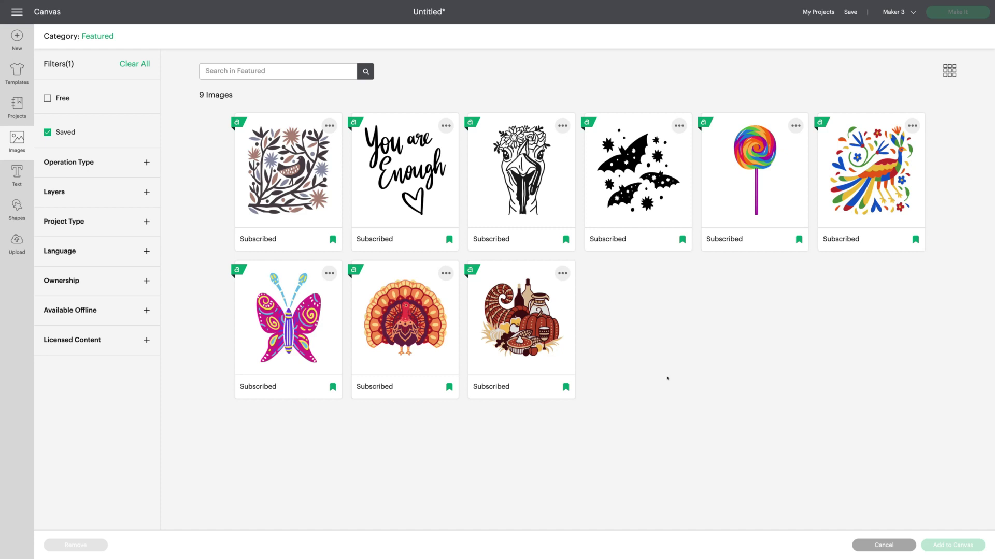
pyautogui.press('Escape')
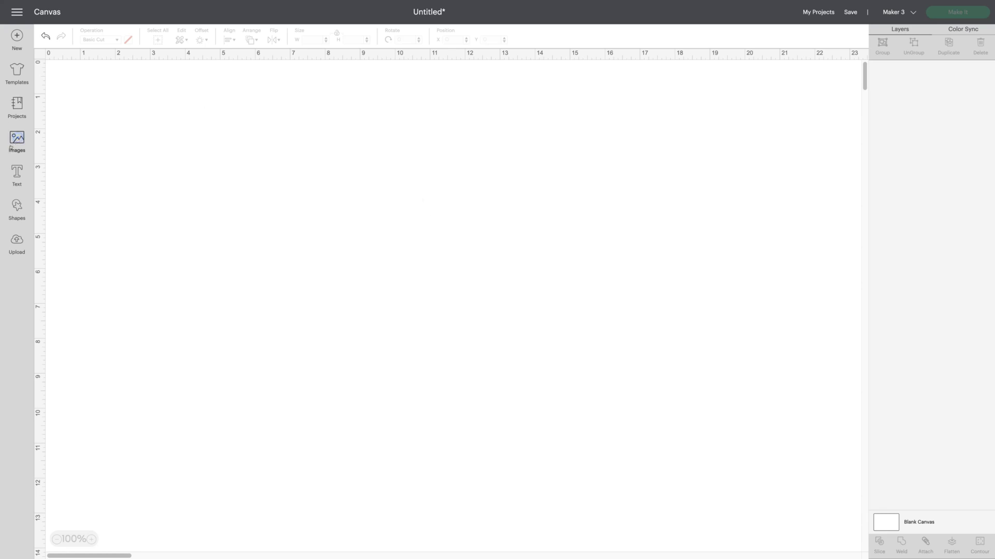
# Open the image library's Image Sets category under Highlighted Categories, listing 5,300 sets
pyautogui.click(11, 148)
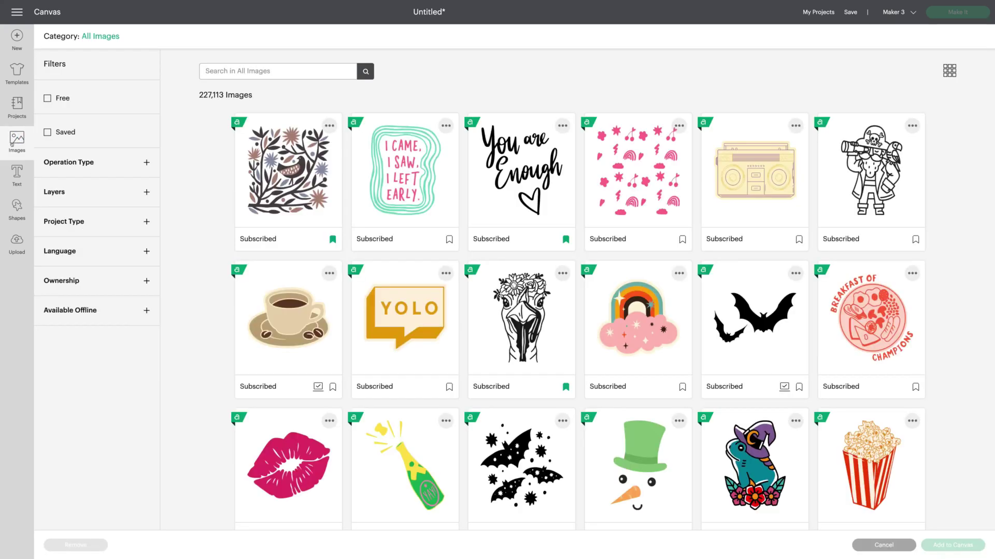
pyautogui.click(98, 36)
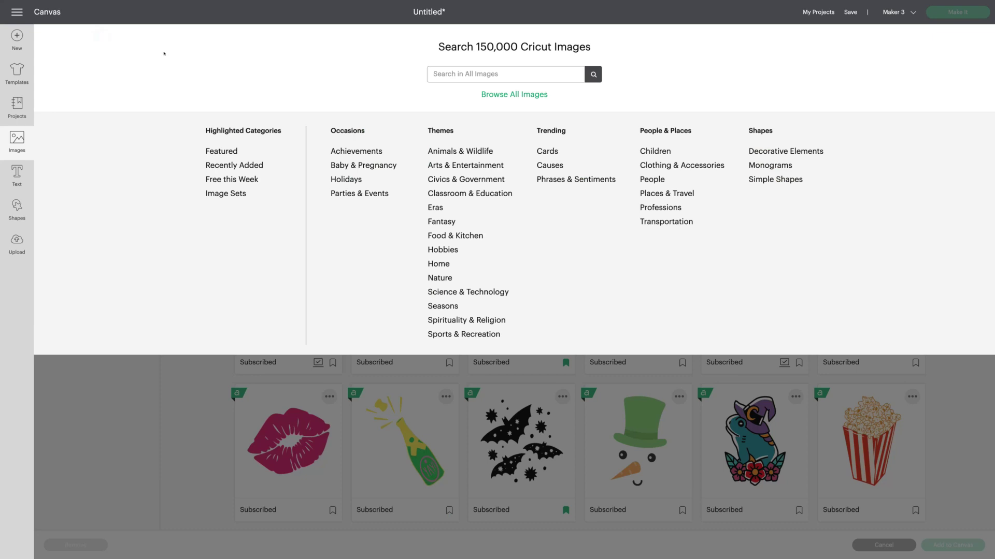
pyautogui.click(234, 193)
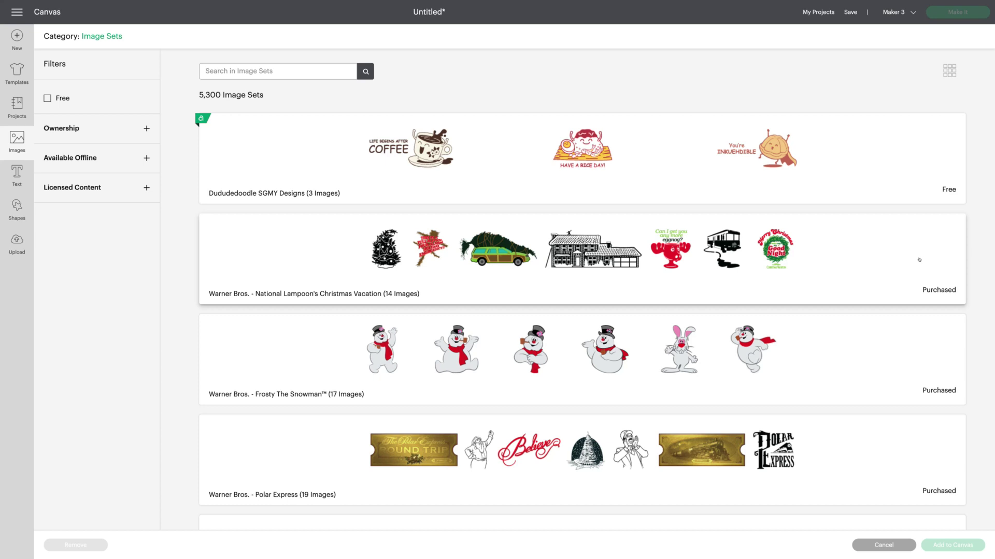
# Bookmark the coffee, Have a Rice Day and You're Inkuehdible images of the Dududedoodle SGMY Designs set
pyautogui.click(395, 160)
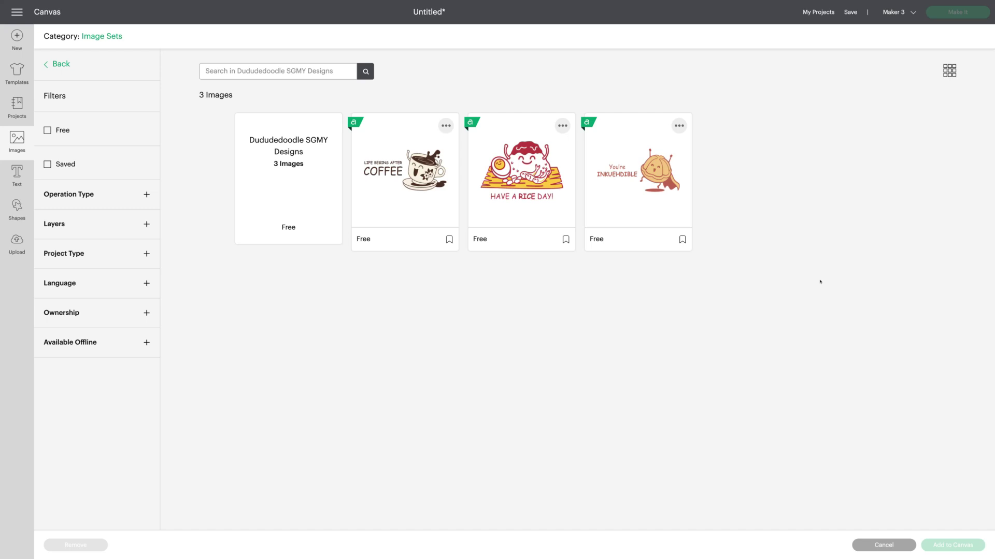
pyautogui.click(450, 239)
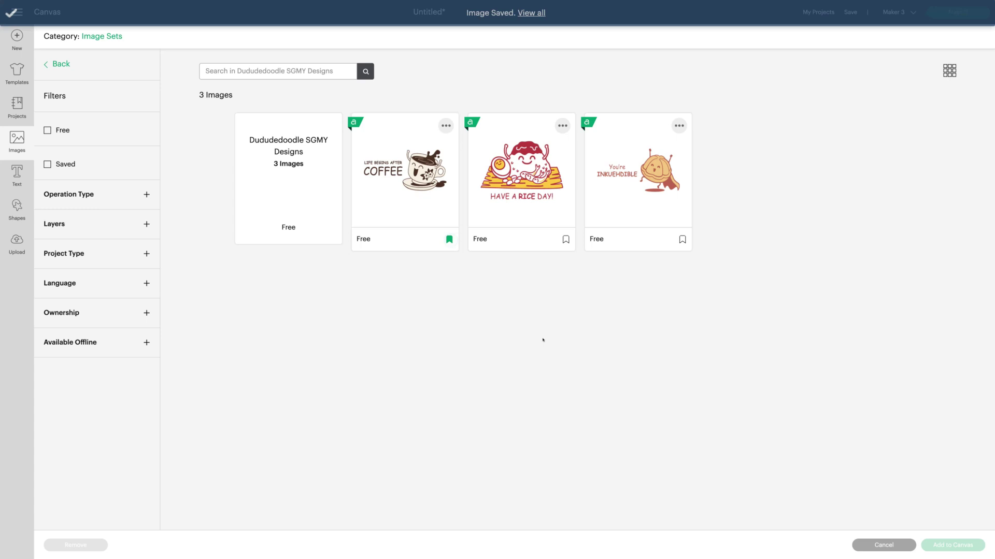
pyautogui.click(565, 239)
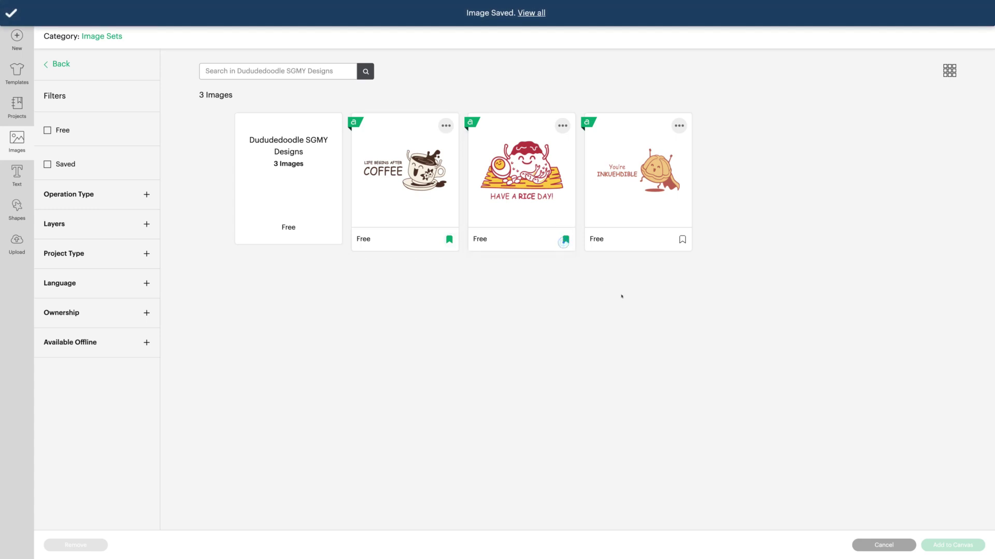
pyautogui.click(682, 239)
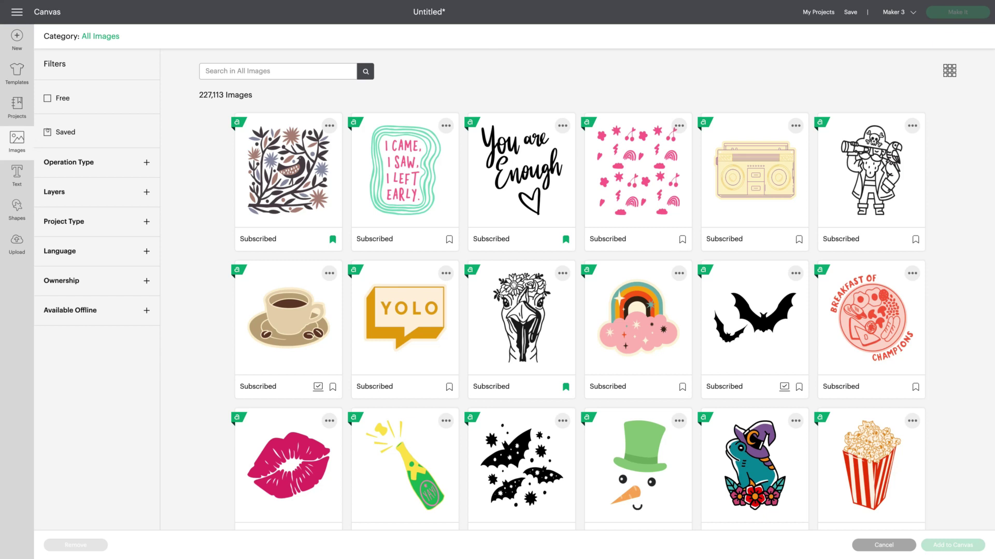
# Tick the Saved filter on All Images and scroll through the 19 saved images
pyautogui.click(47, 132)
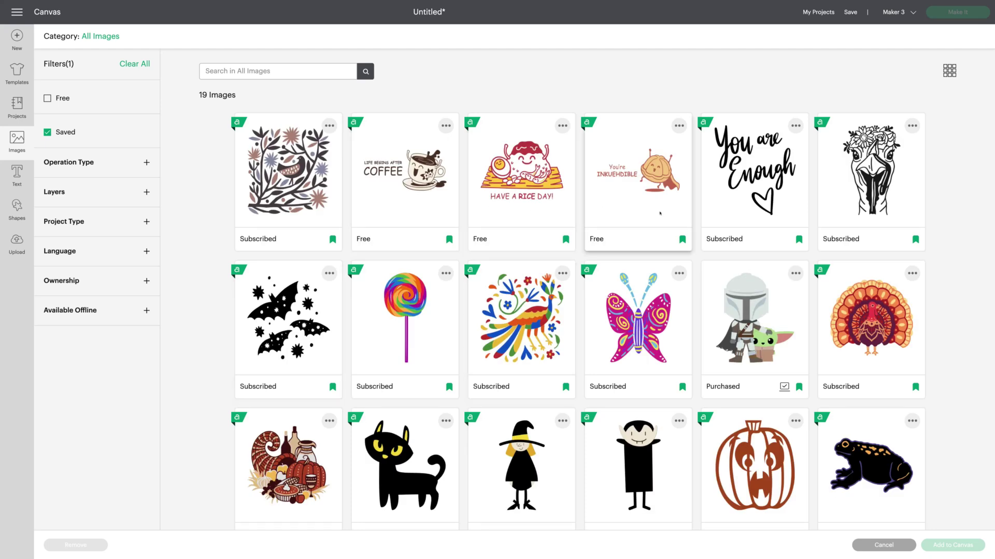
pyautogui.scroll(-3, 642, 215)
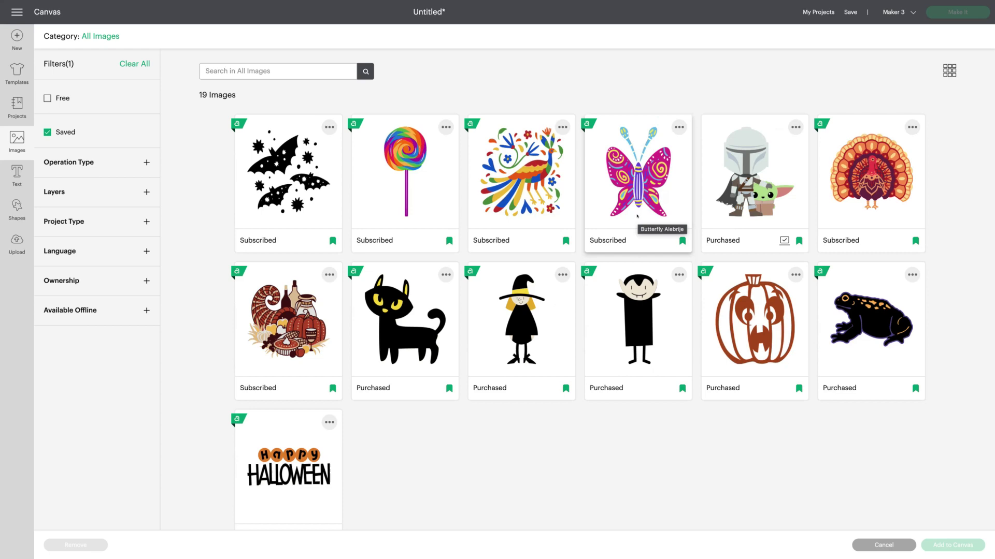
pyautogui.scroll(3, 637, 216)
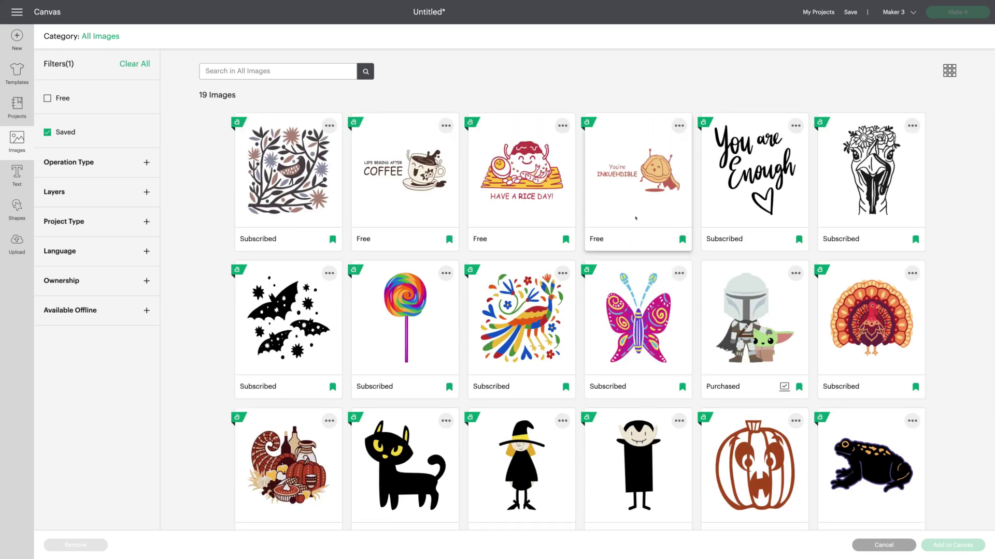